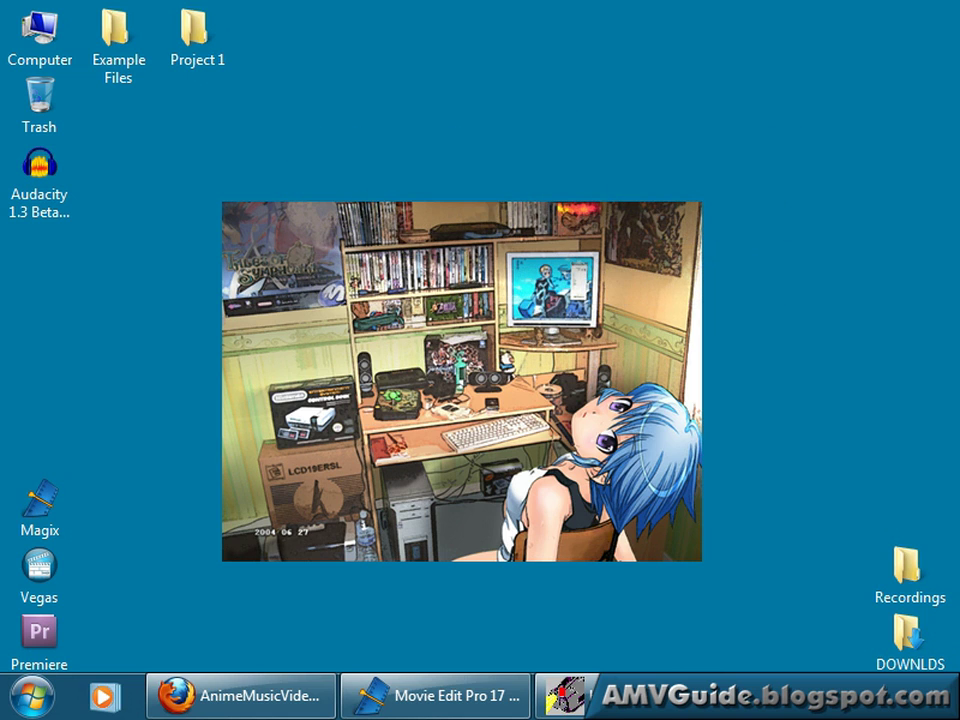
- Move the editor's playback to about 23 s, hide the editor, and open the desktop's Example Files folder
click(439, 685)
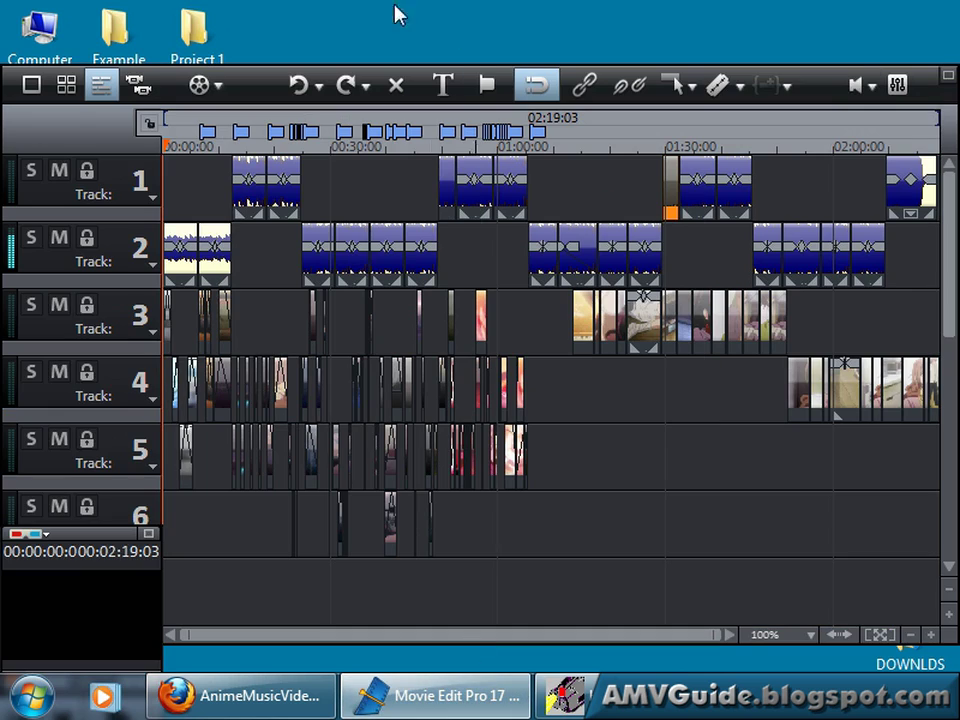
drag(384, 152, 317, 186)
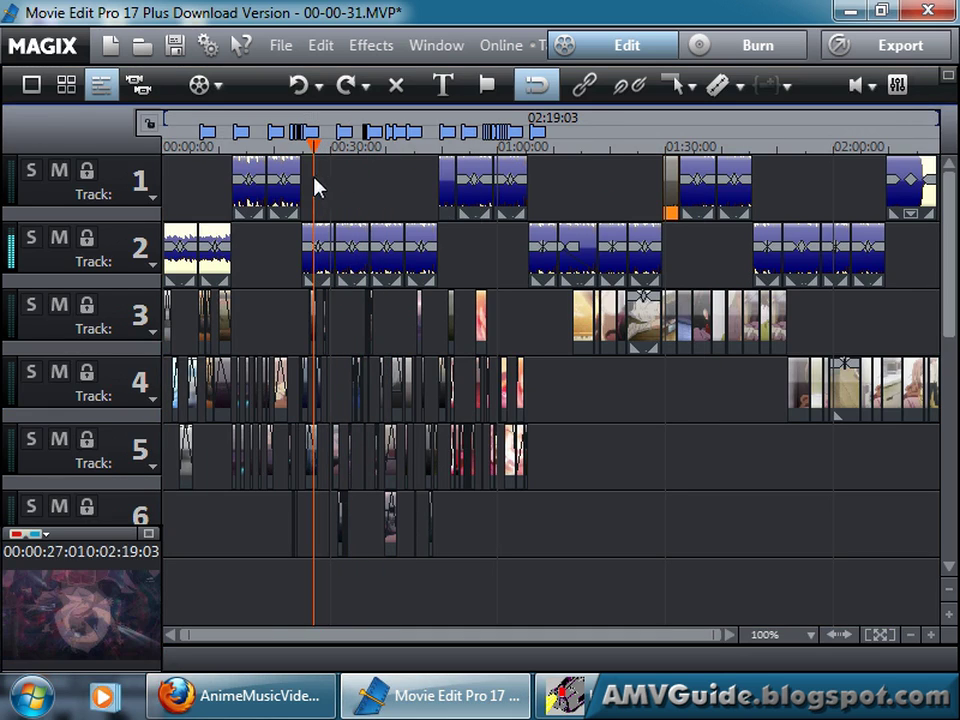
click(850, 11)
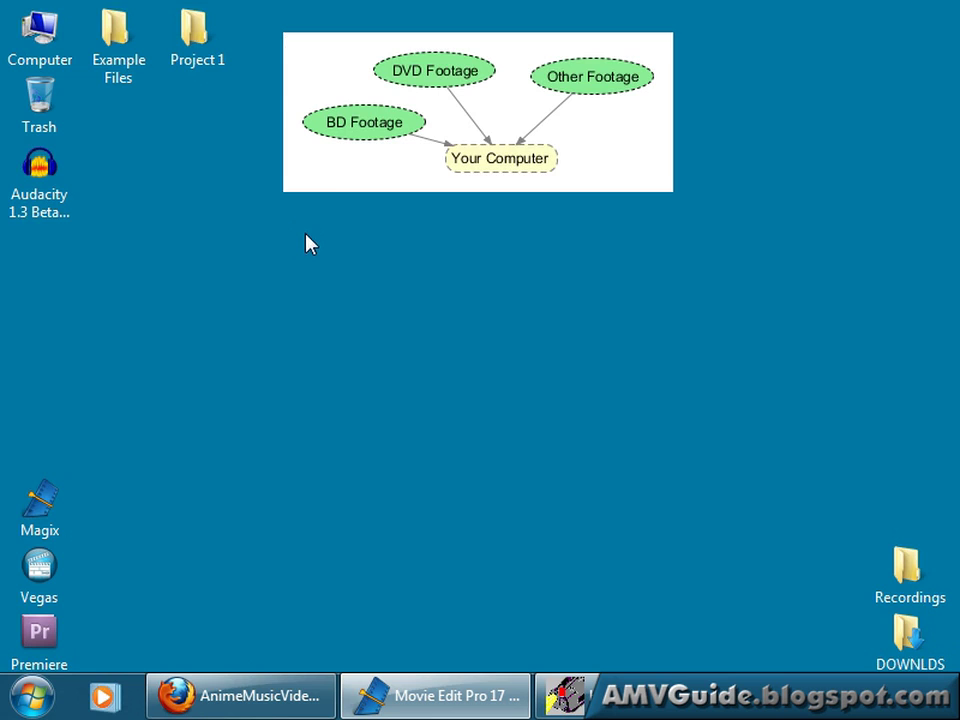
double_click(118, 45)
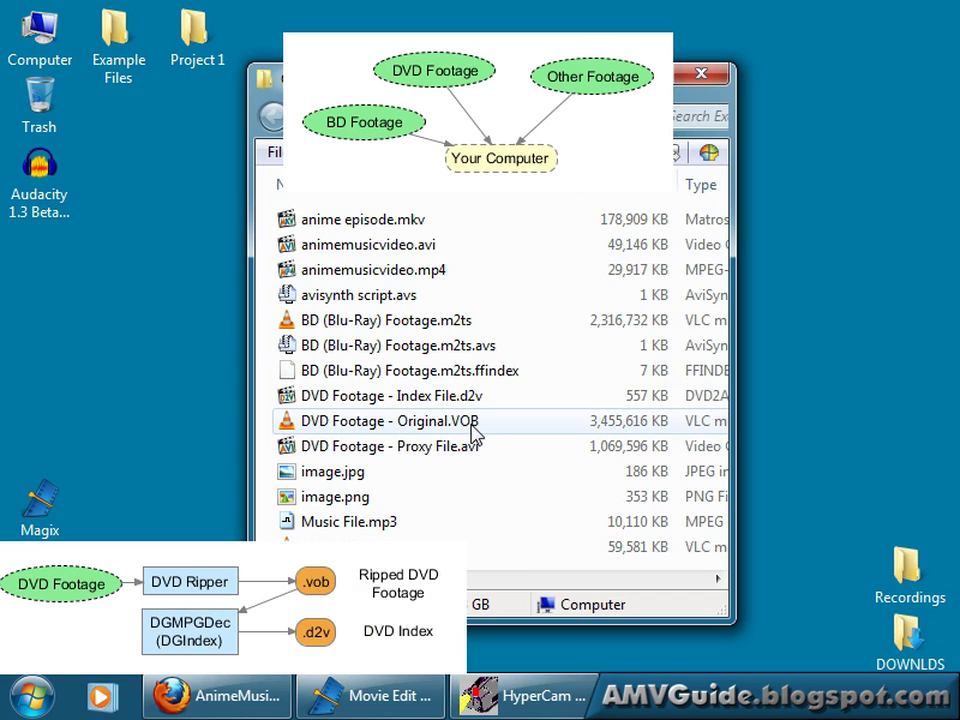
mouse_move(470, 424)
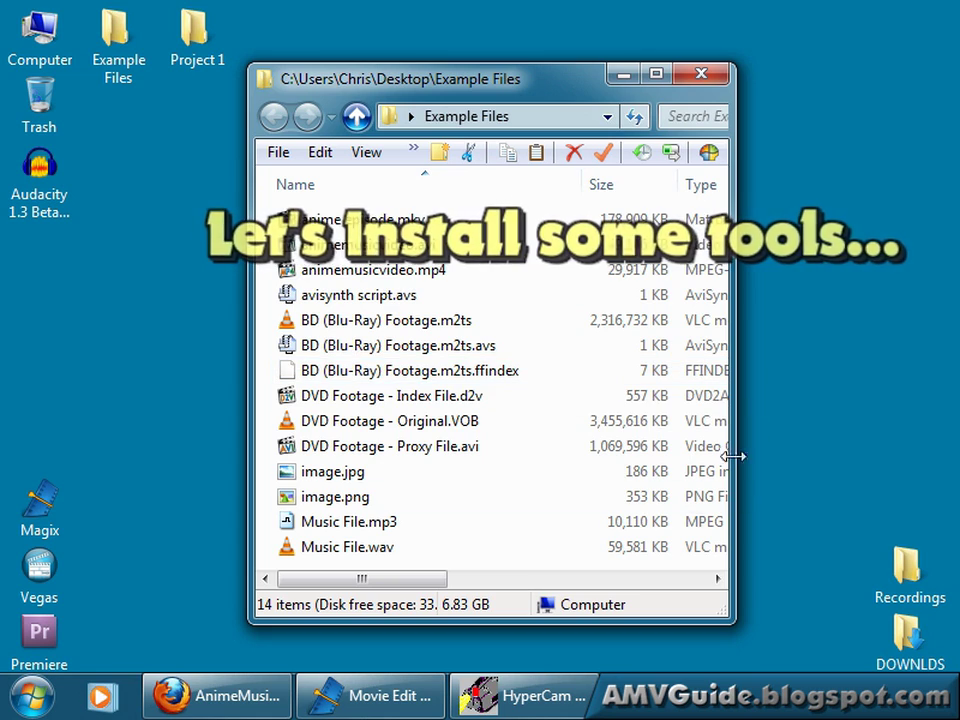
- Open the AMVapp31 folder inside Downloads and scan its installer list
double_click(905, 638)
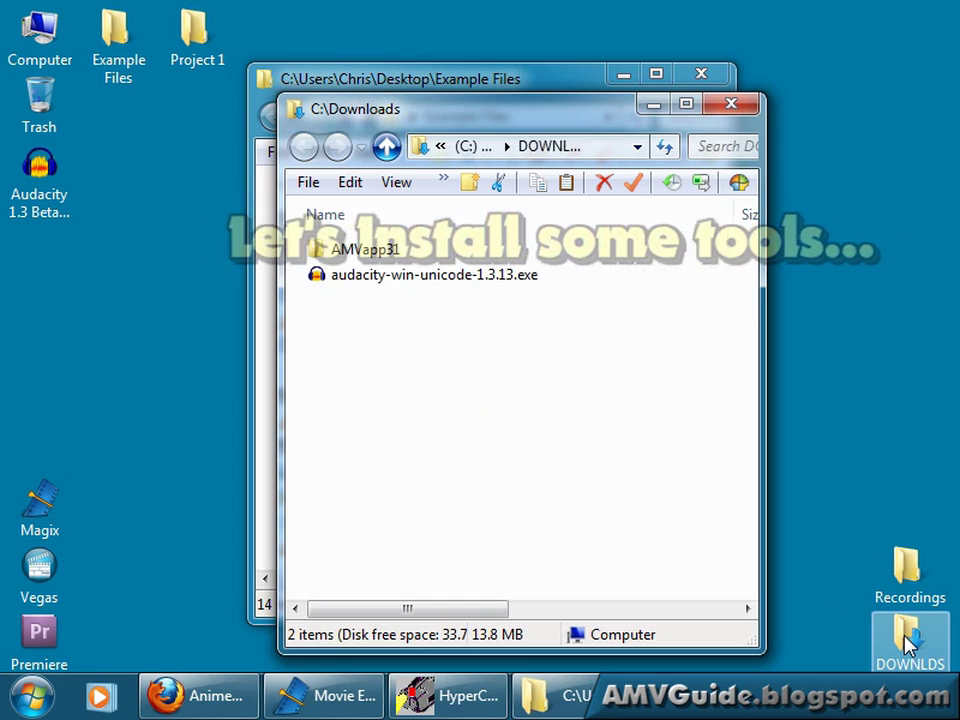
double_click(374, 251)
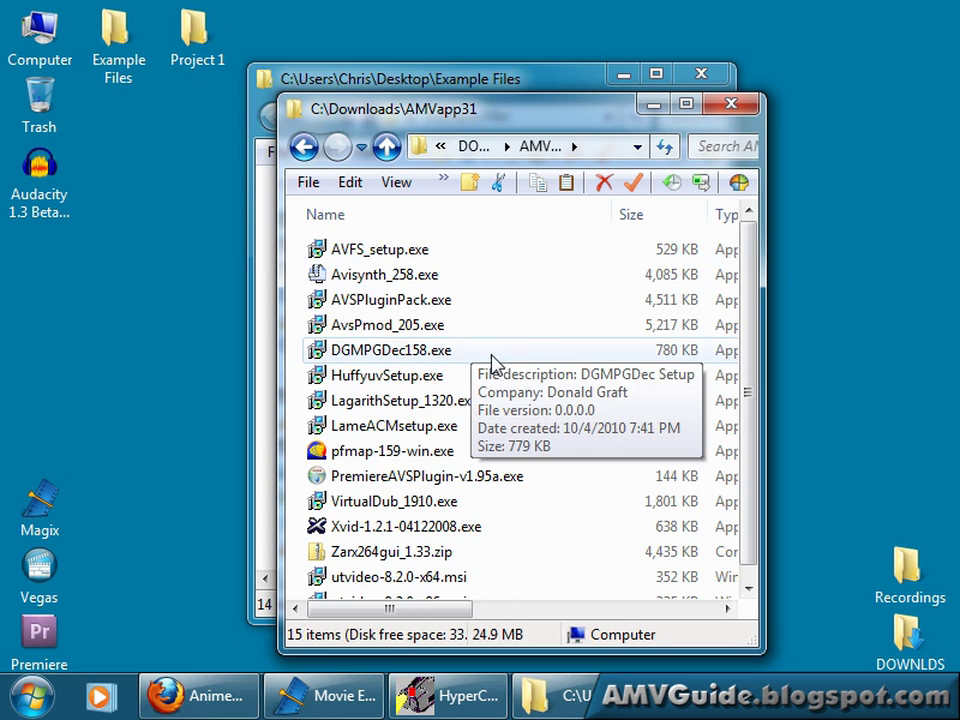
scroll(530, 348, down, 1)
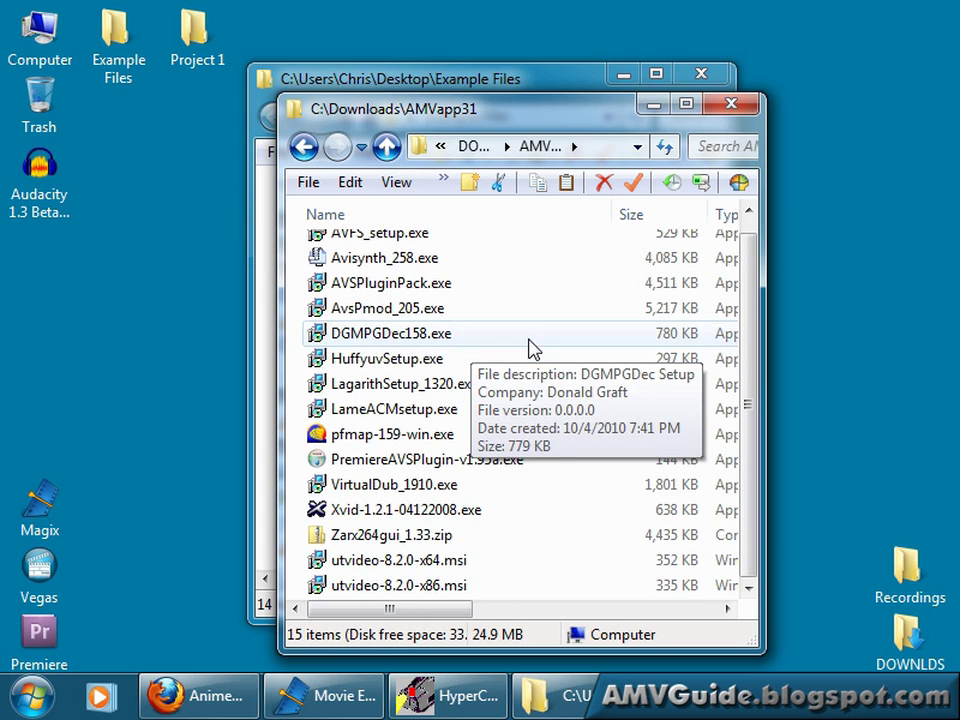
scroll(506, 382, up, 1)
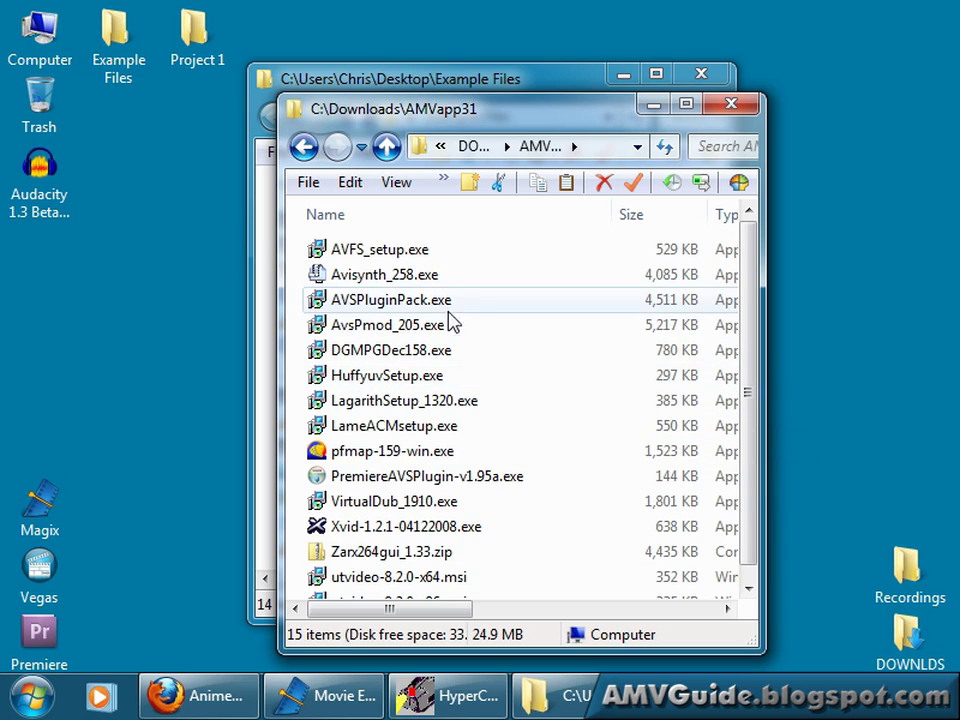
- Select Avisynth_258.exe, AVSPluginPack.exe and AvsPmod_205.exe, then reselect only Avisynth_258.exe
click(401, 283)
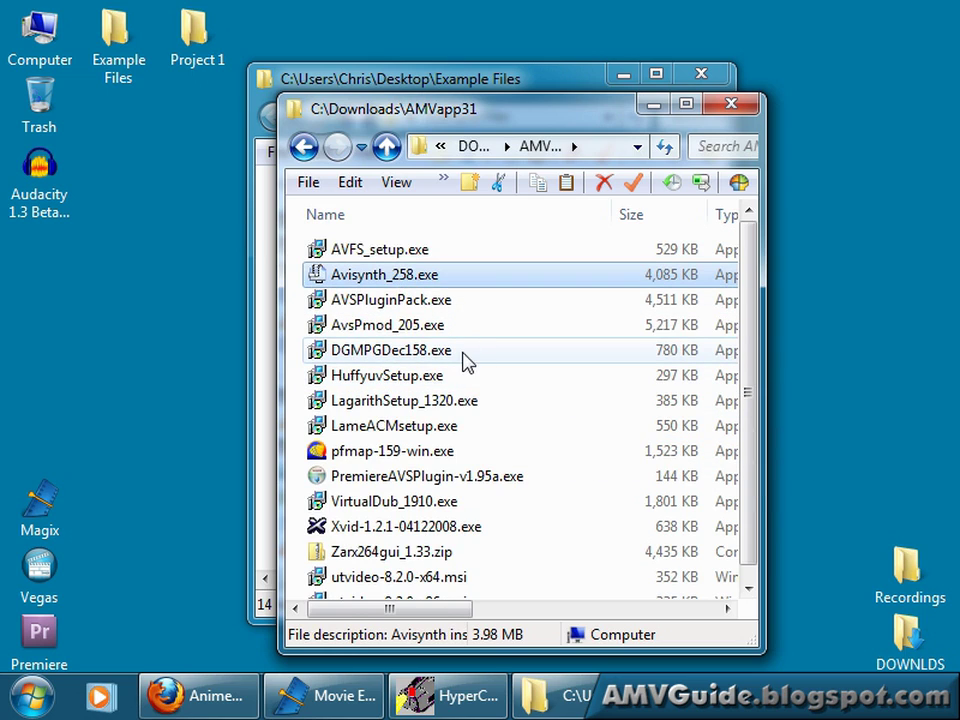
ctrl+click(407, 304)
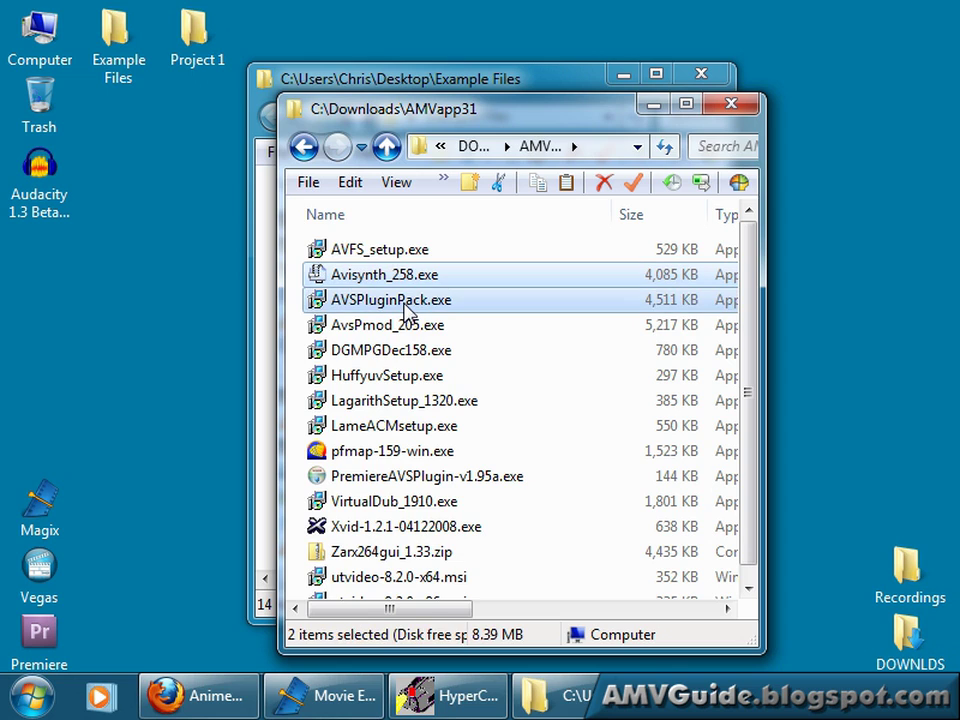
ctrl+click(403, 336)
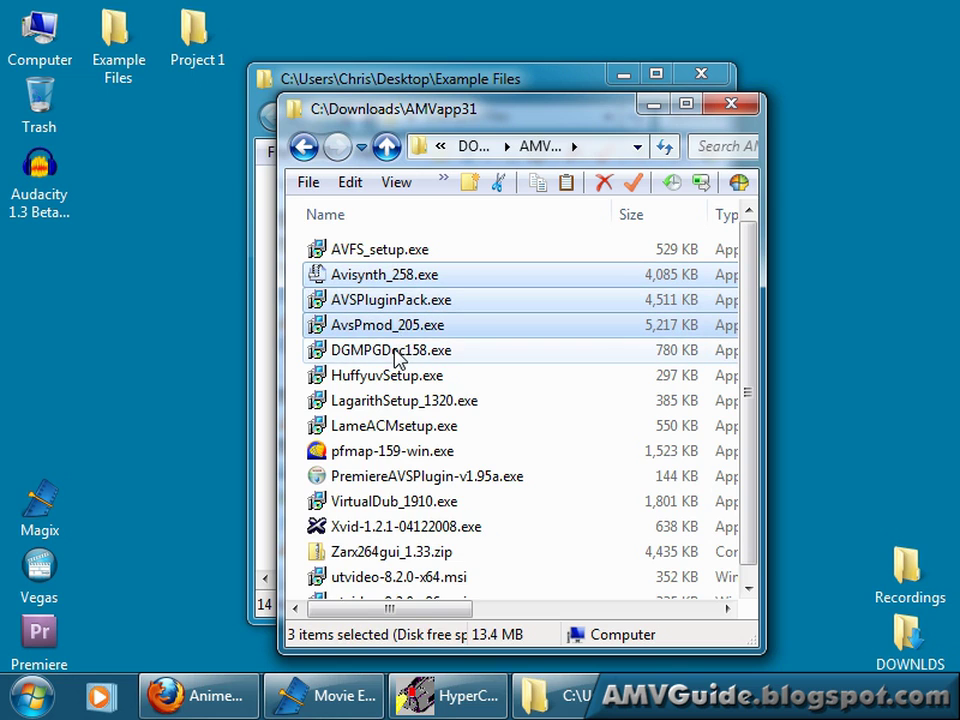
click(392, 355)
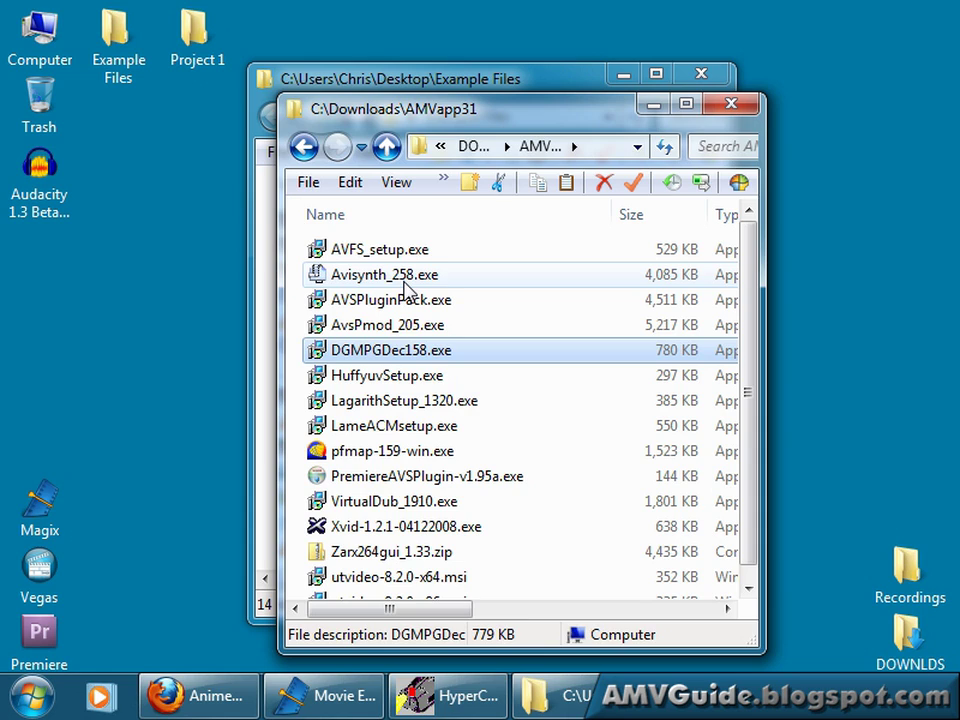
click(407, 285)
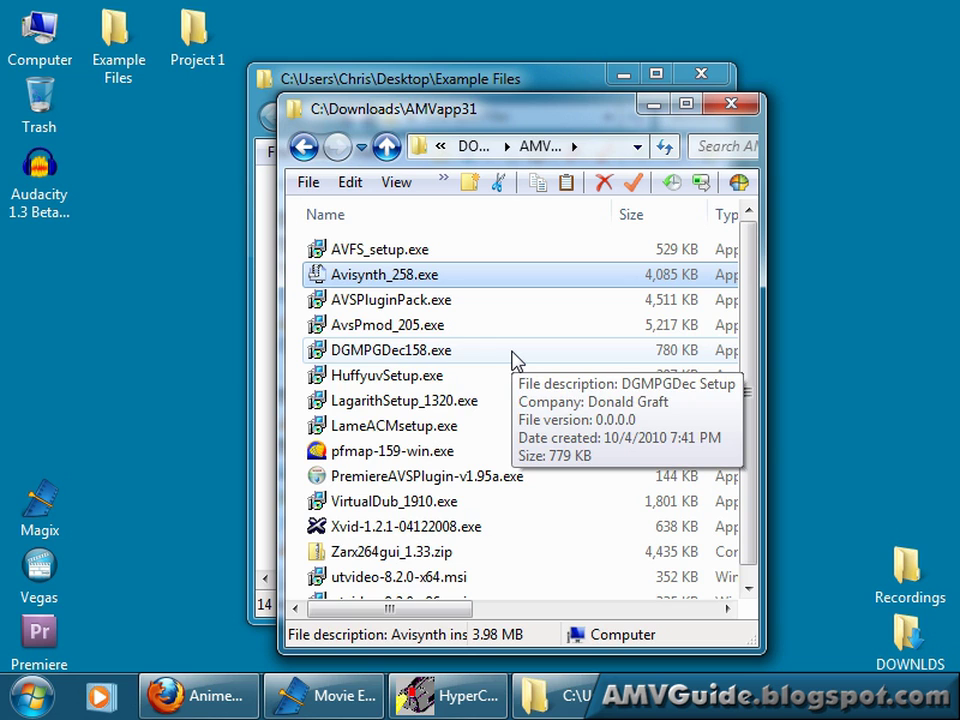
click(408, 302)
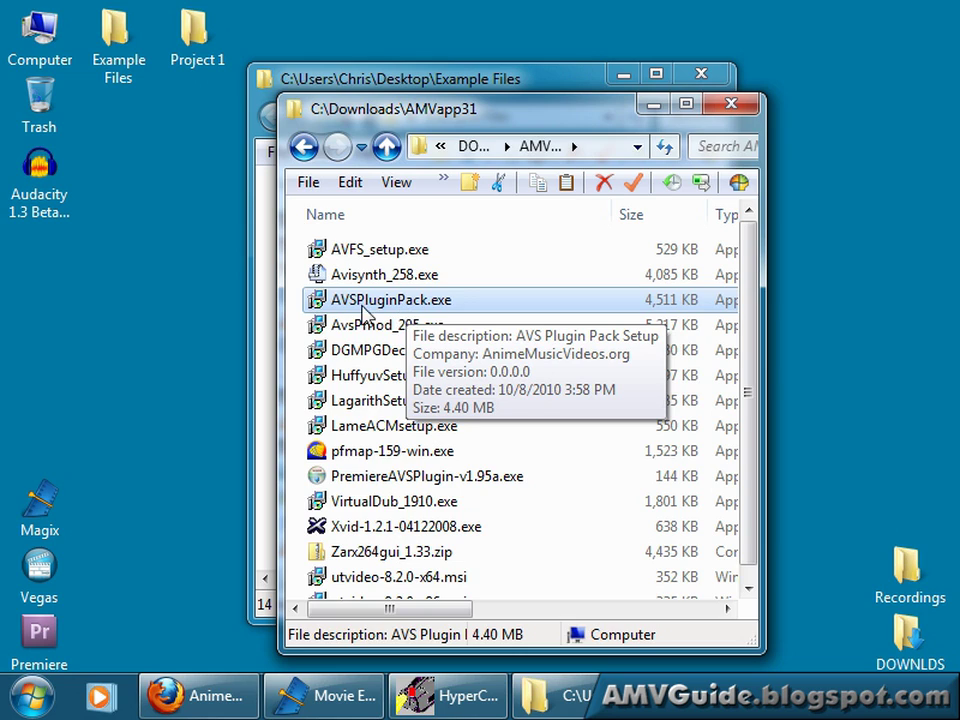
click(390, 336)
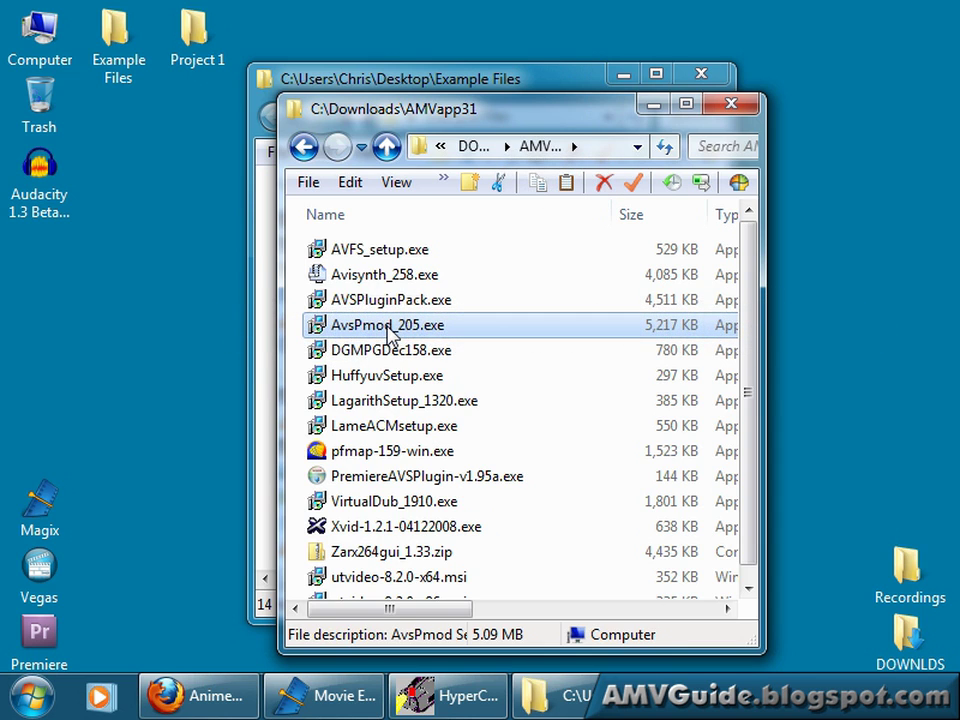
drag(535, 112, 473, 116)
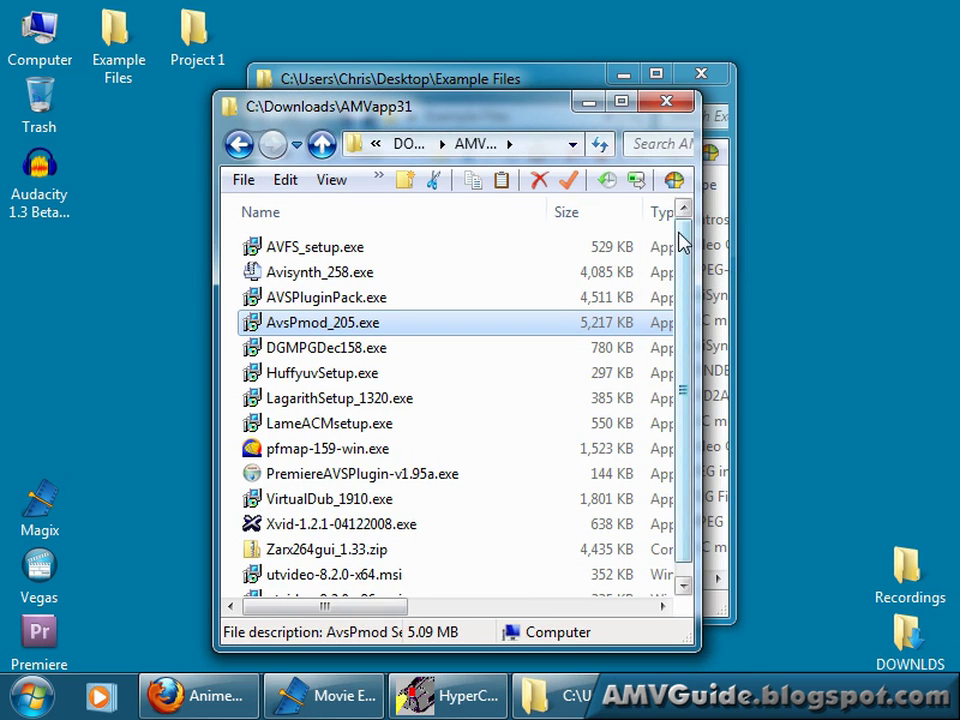
scroll(686, 278, down, 1)
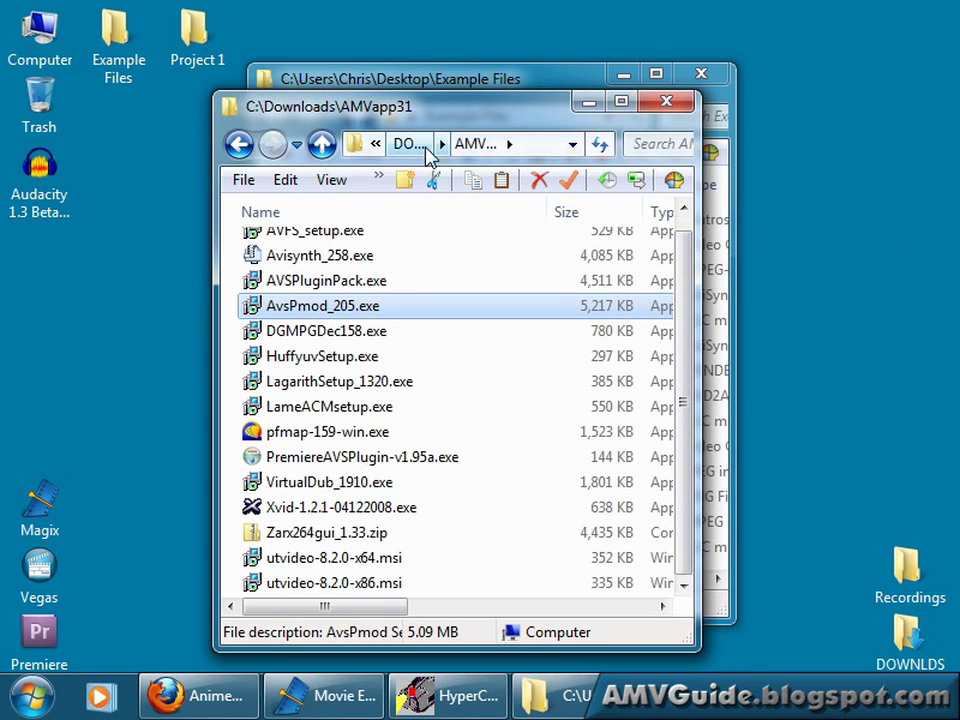
click(640, 143)
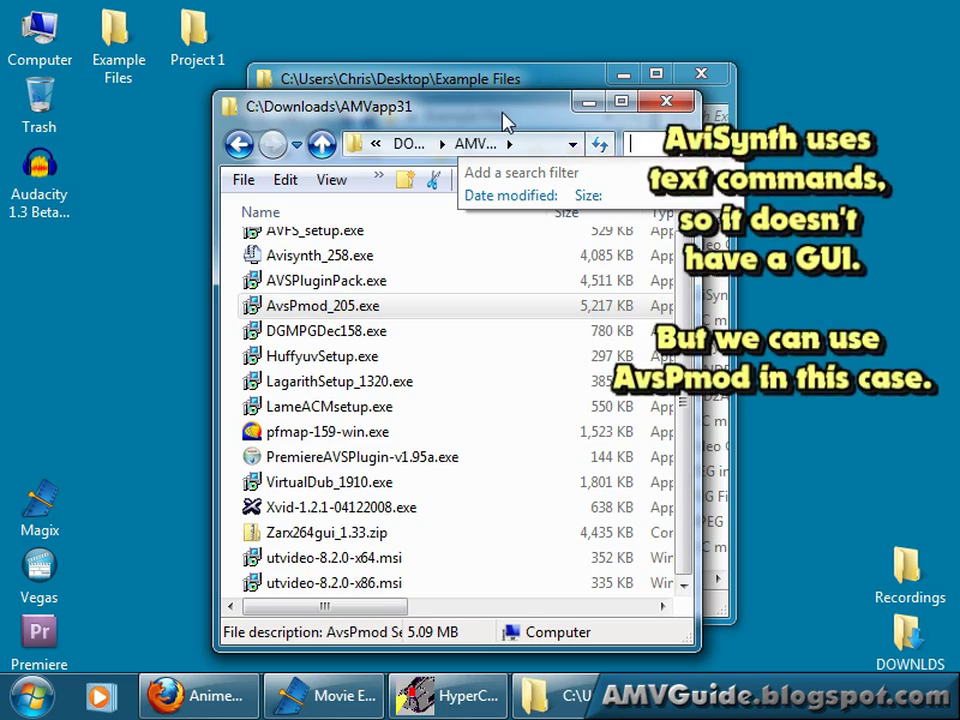
drag(525, 105, 538, 95)
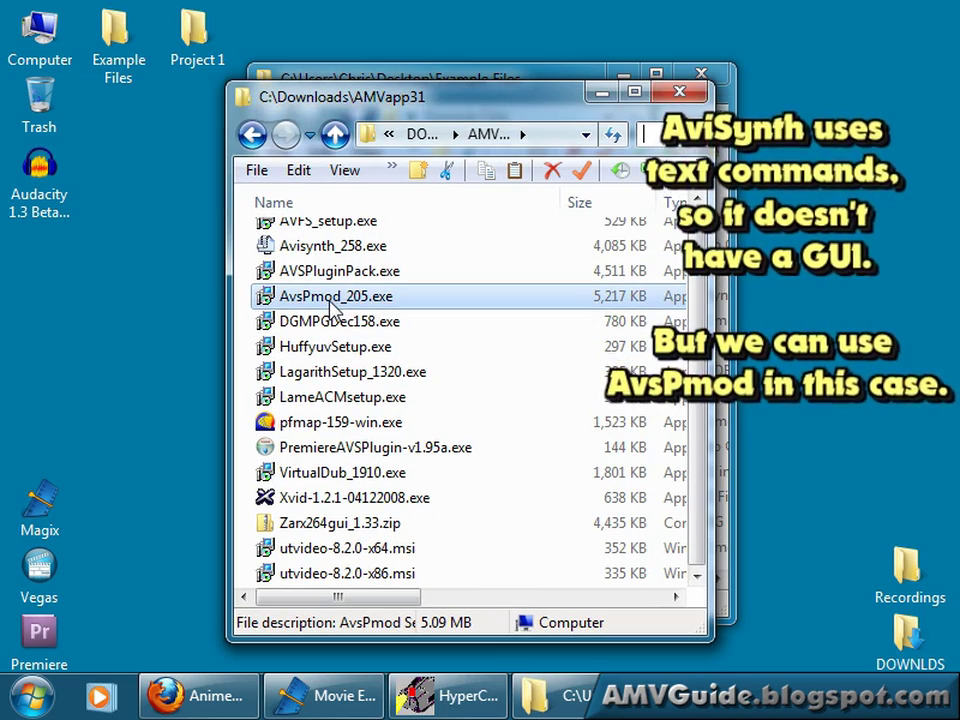
mouse_move(333, 308)
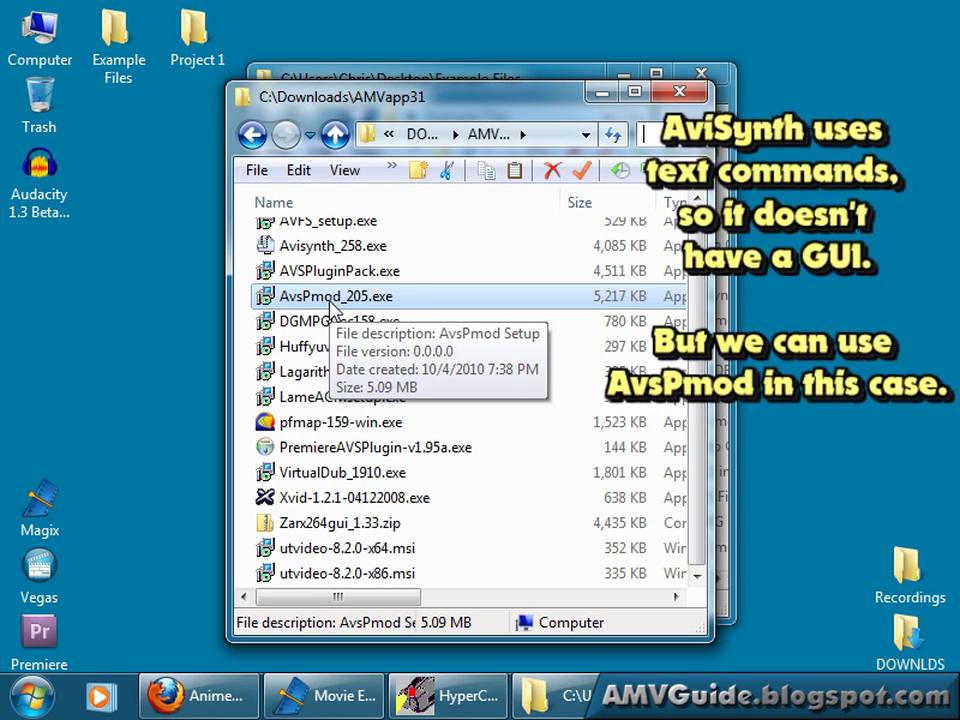
click(333, 308)
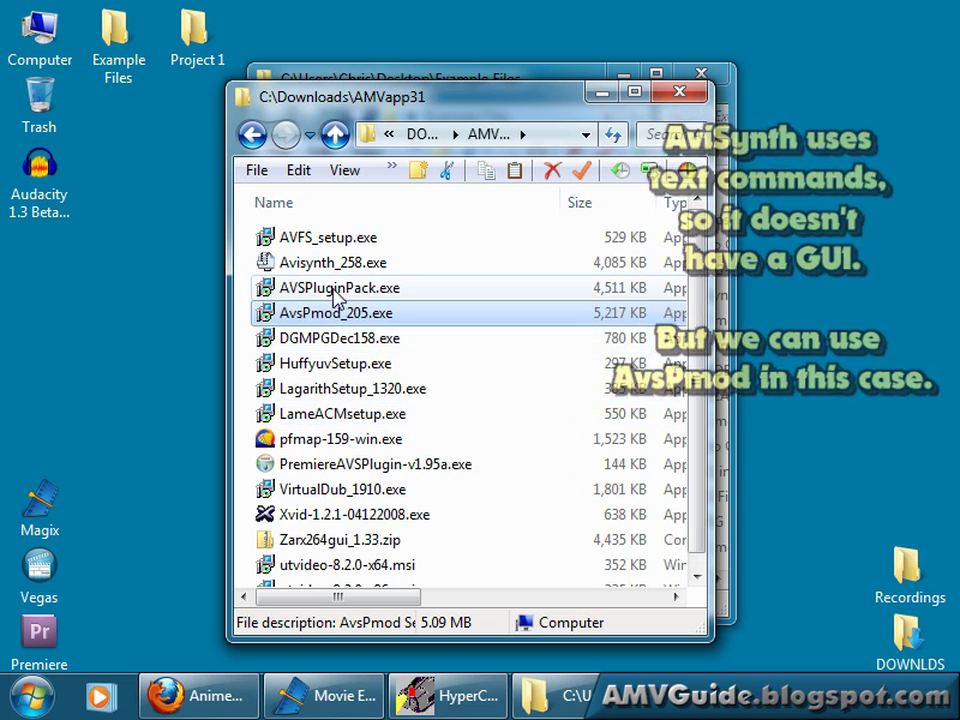
- Run Avisynth_258.exe as administrator and install AviSynth 2.5.8 in English with standard components to the default folder
right_click(350, 265)
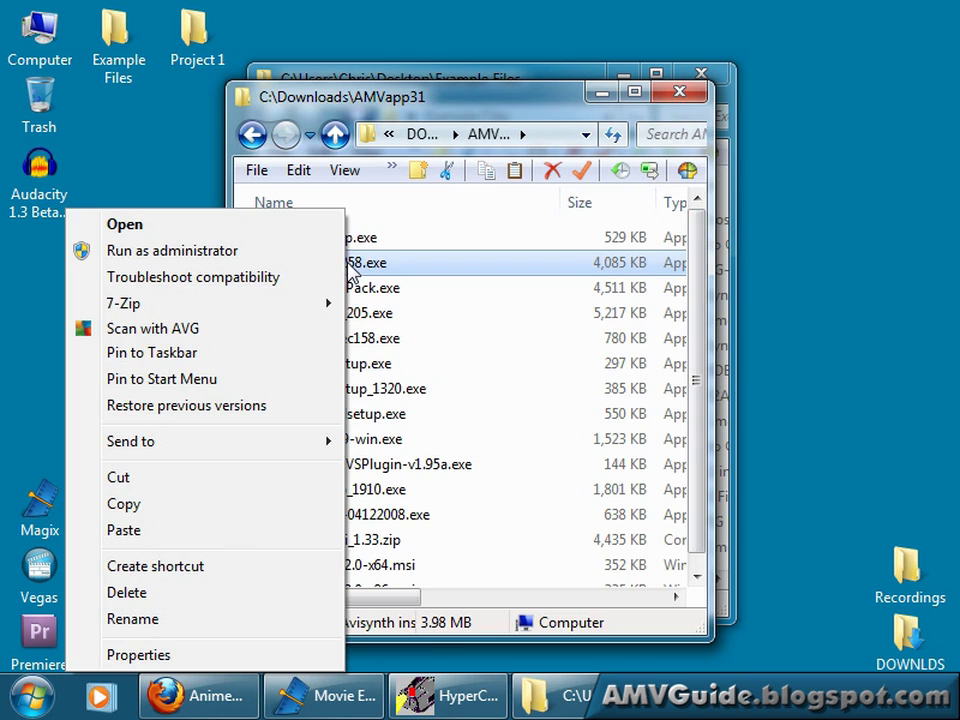
click(281, 253)
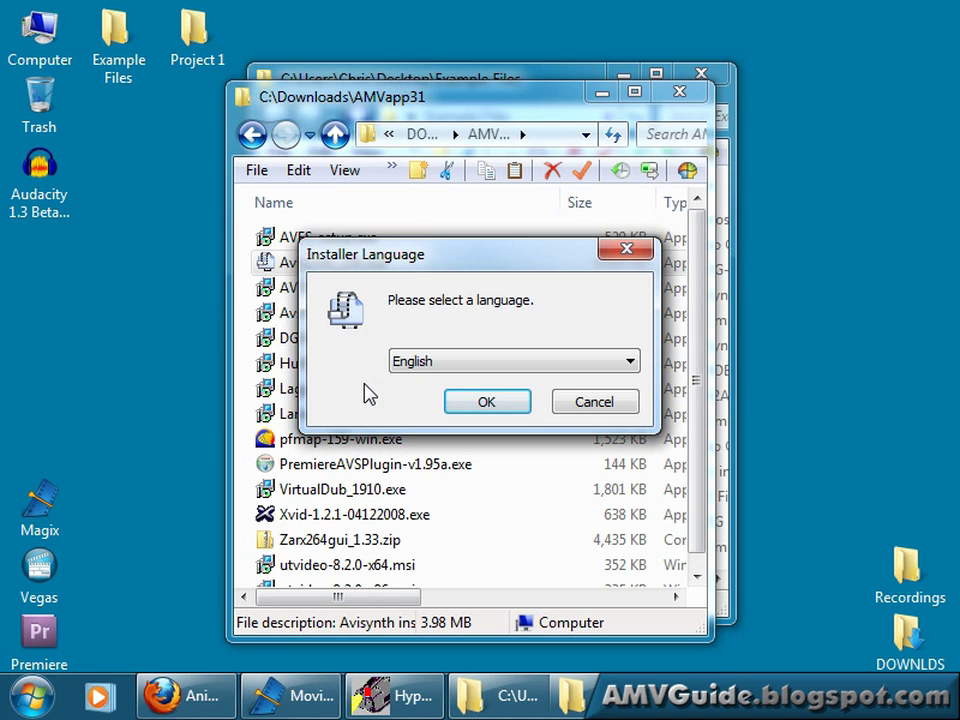
click(499, 405)
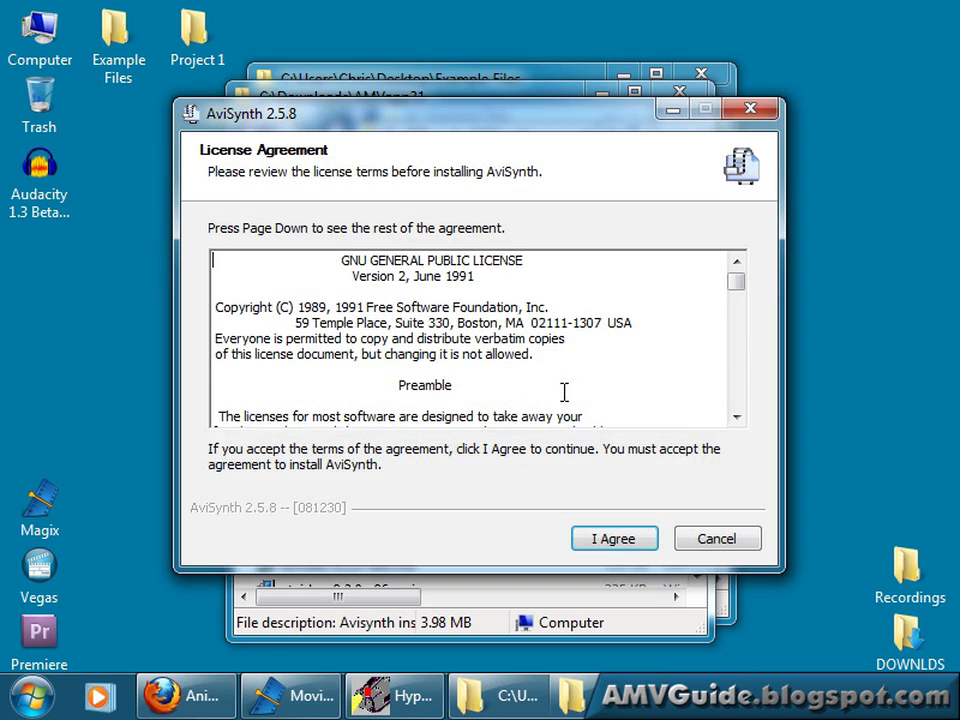
click(614, 545)
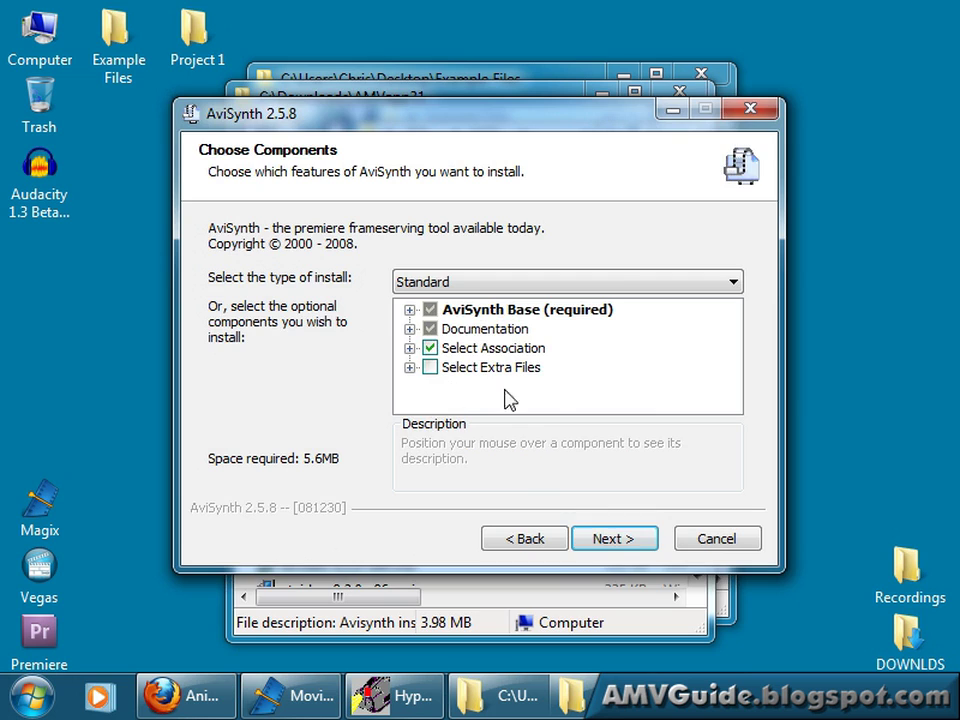
click(630, 548)
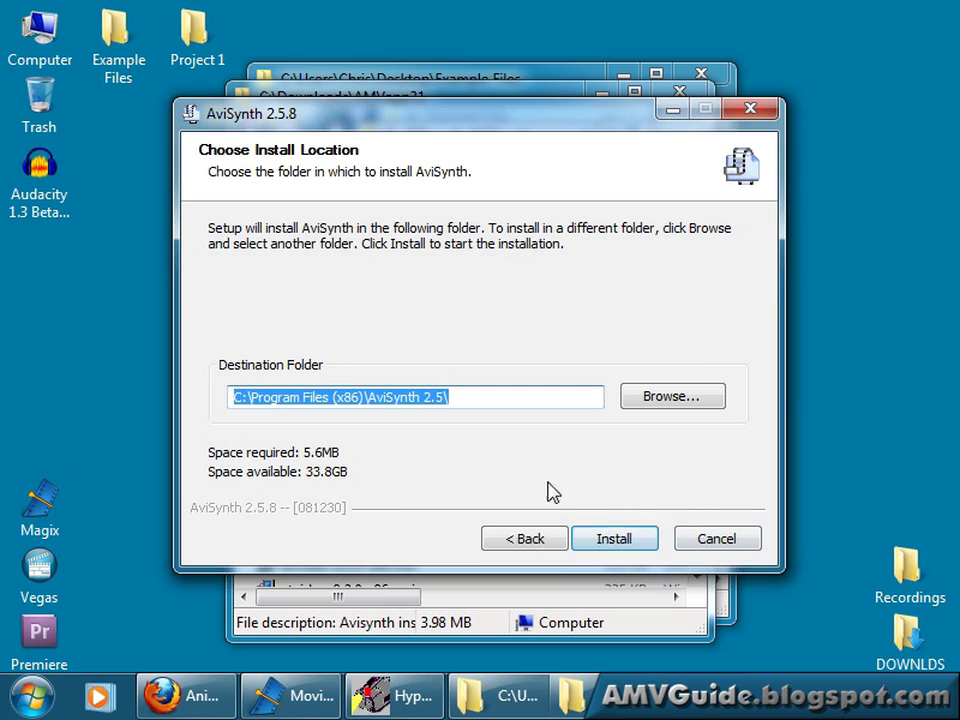
click(615, 539)
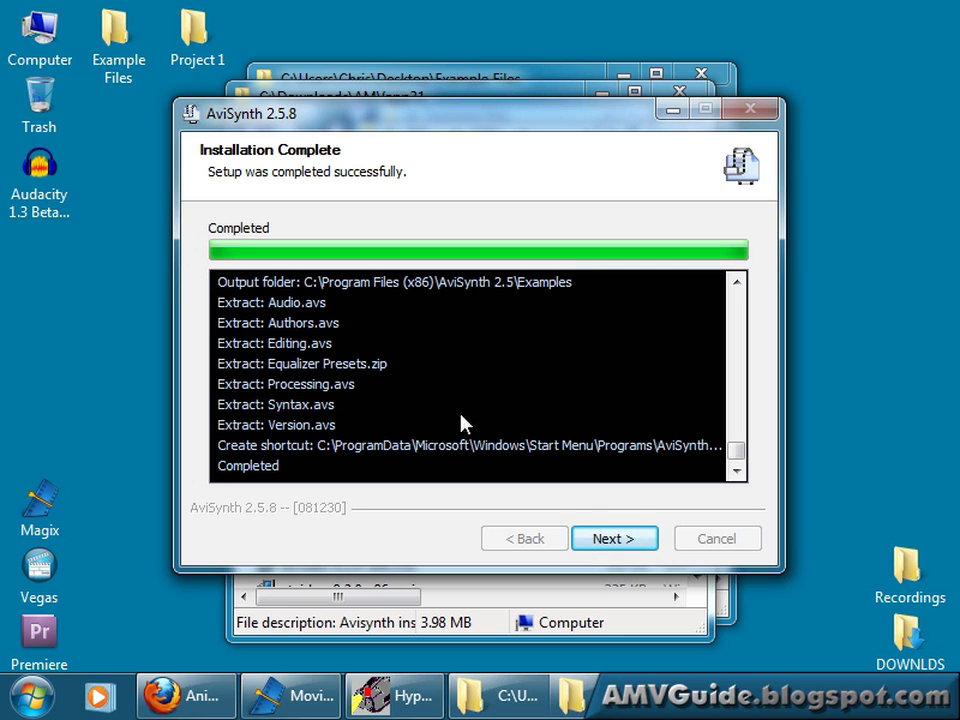
click(629, 539)
click(634, 548)
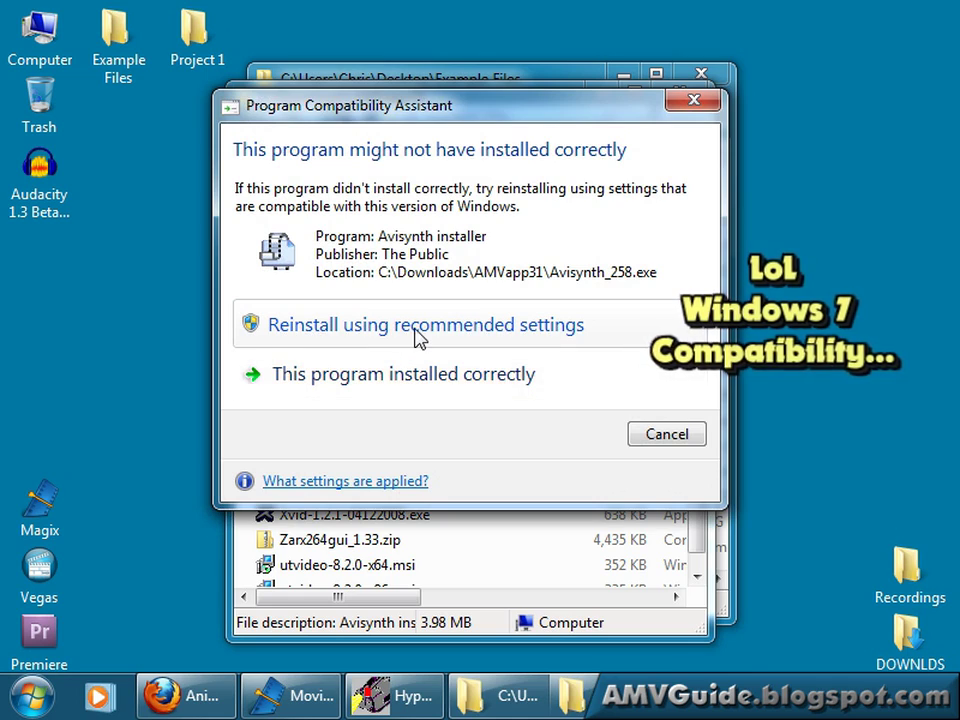
- Reinstall AviSynth 2.5.8 with recommended compatibility settings, English, standard components and the default location
click(405, 370)
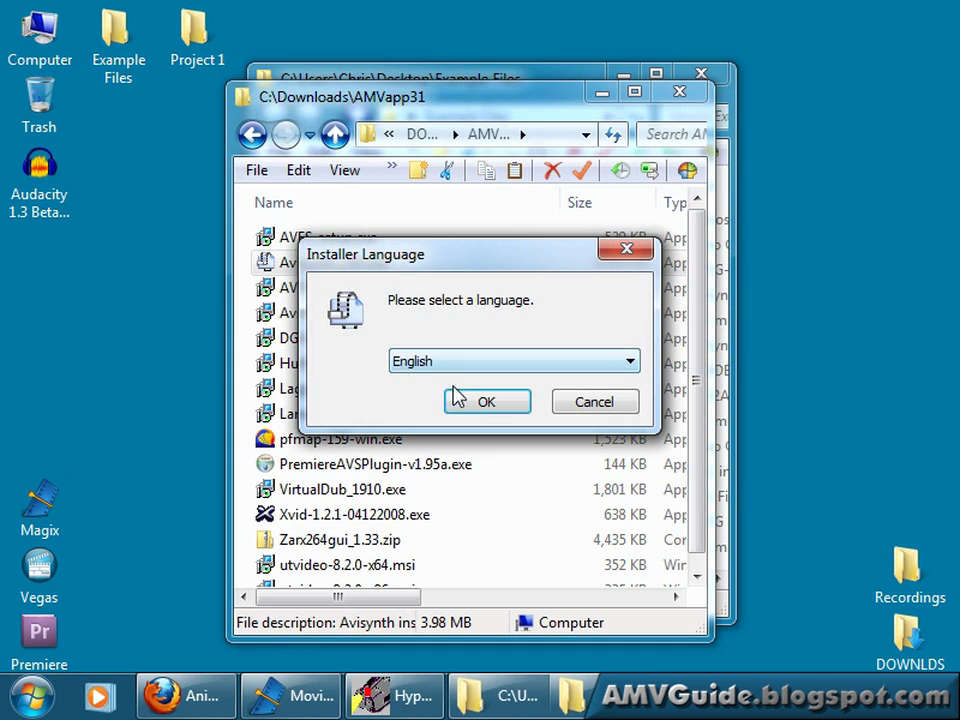
click(482, 404)
click(596, 540)
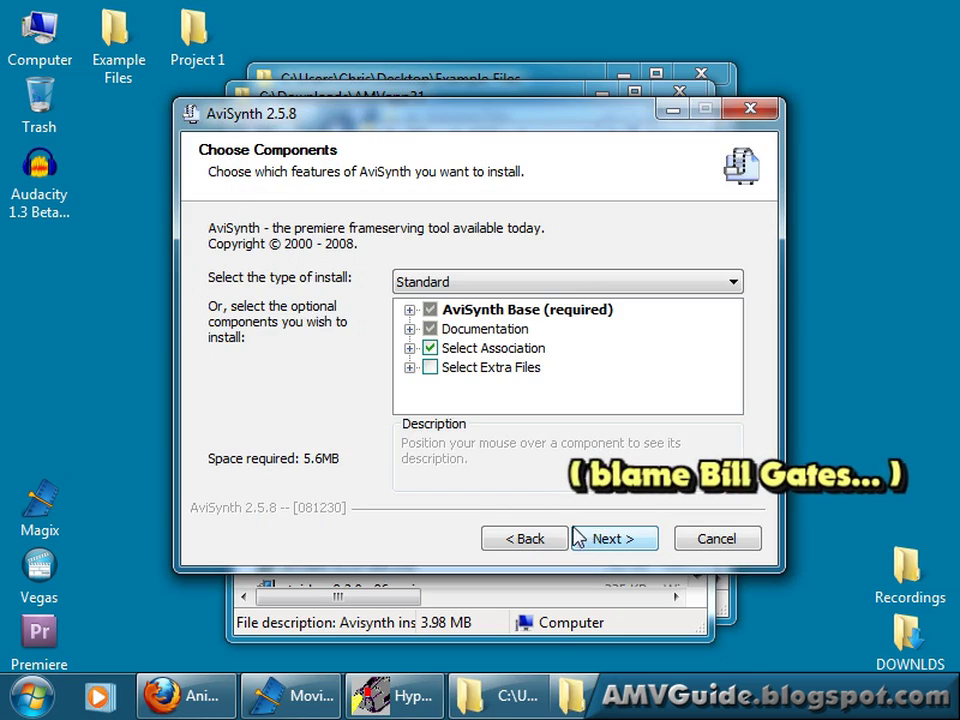
click(614, 540)
click(612, 542)
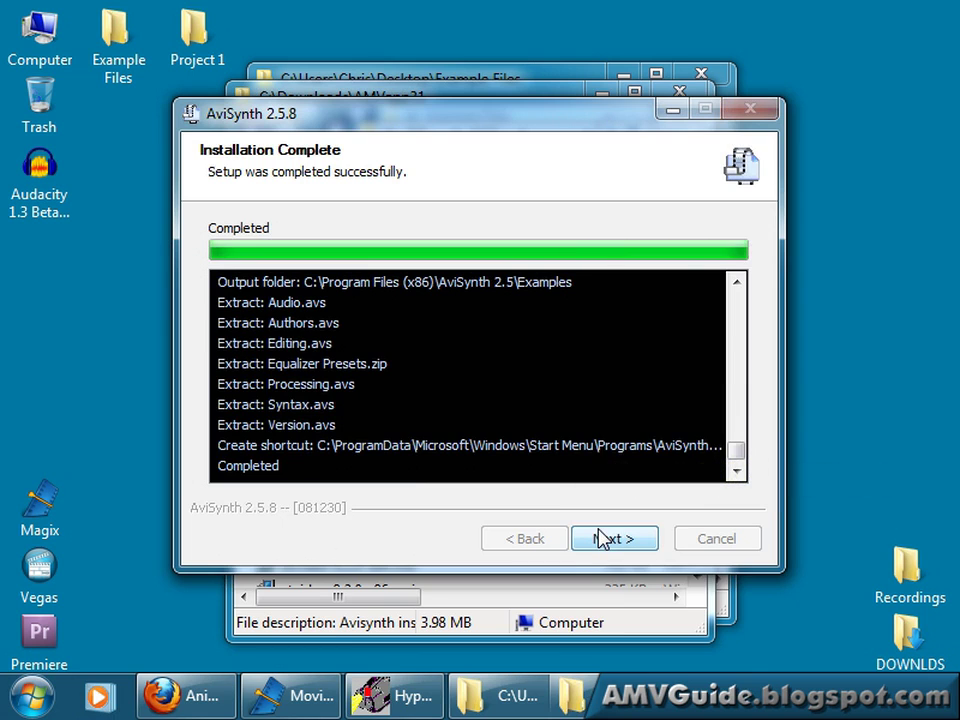
click(596, 540)
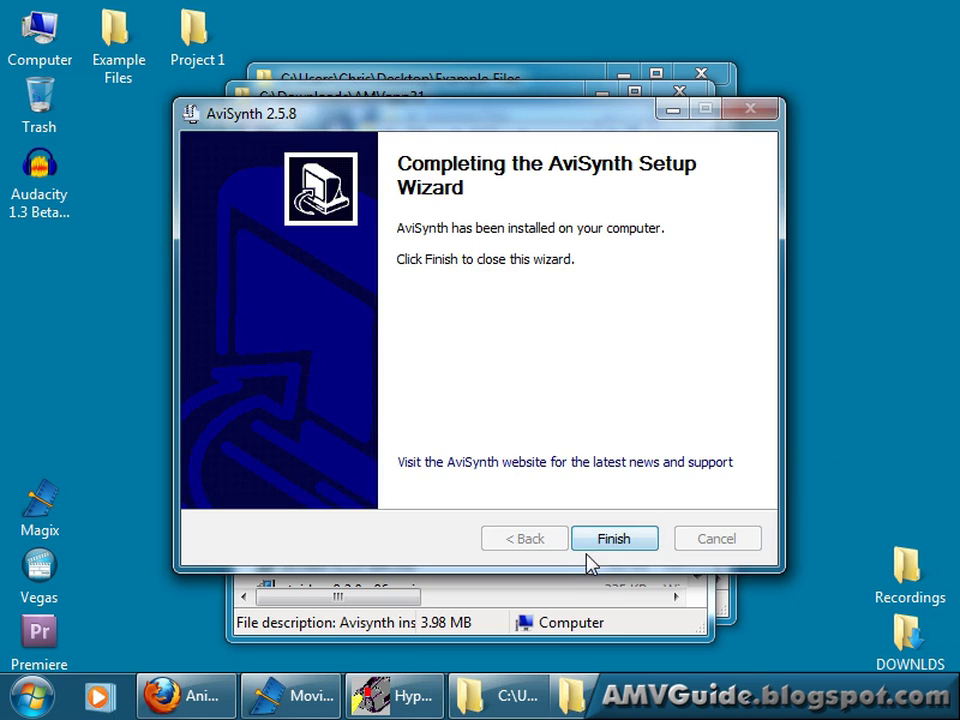
click(605, 545)
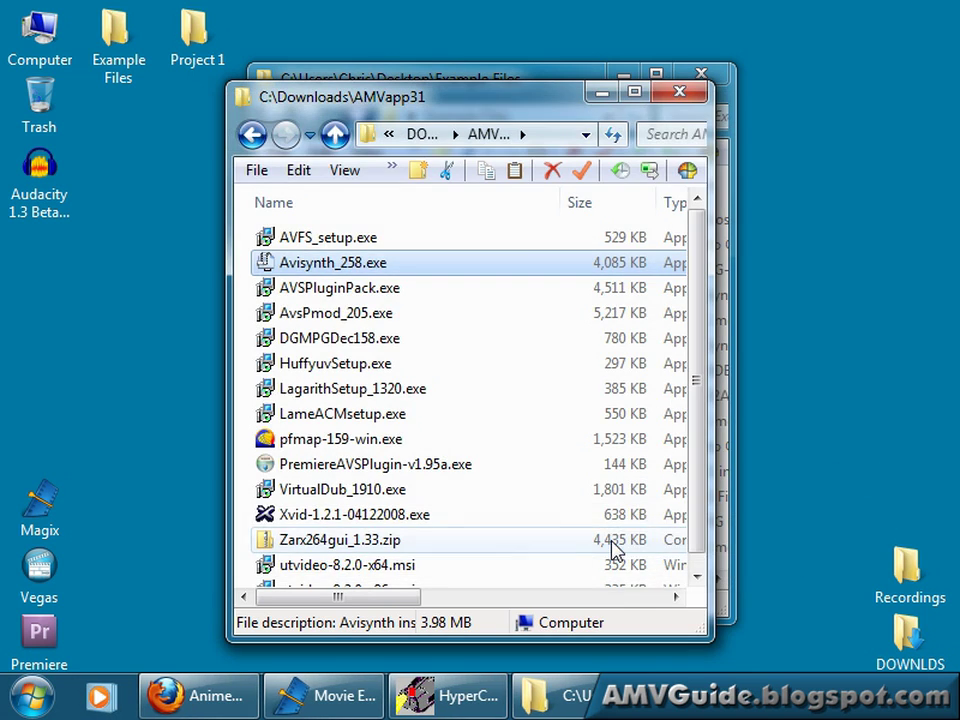
- Run AVSPluginPack.exe as administrator and install it into the default AviSynth 2.5 plugins folder
right_click(340, 295)
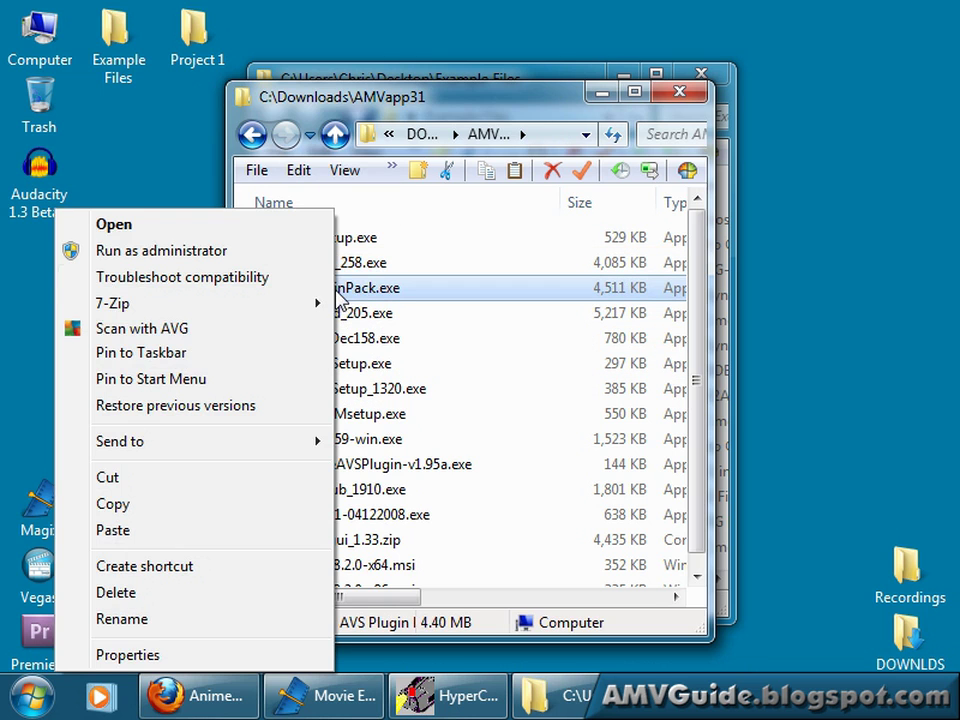
click(253, 252)
click(618, 543)
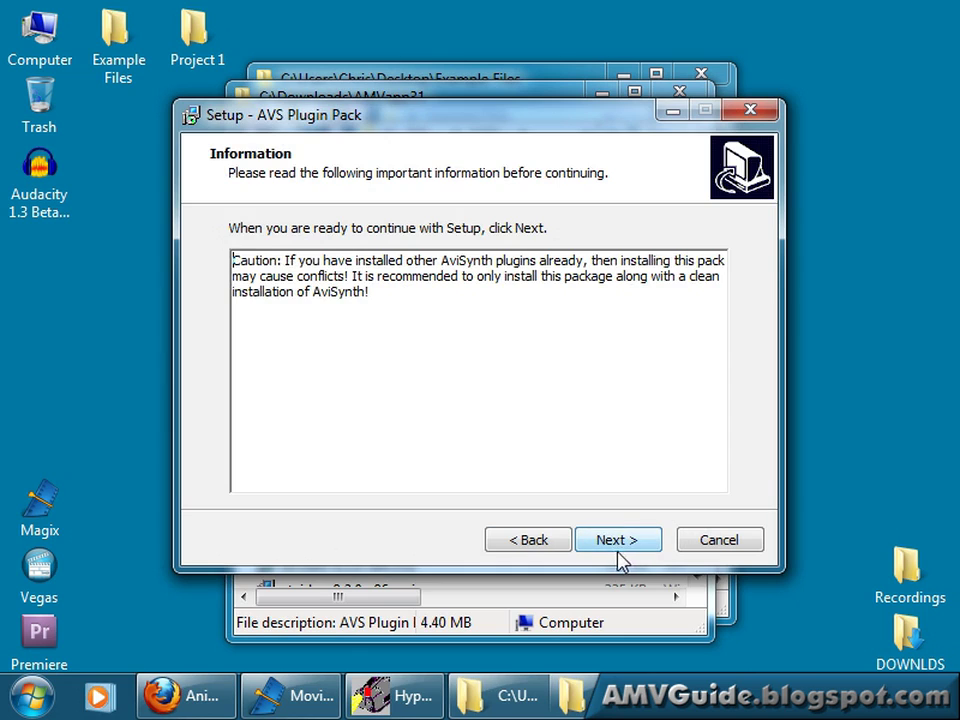
click(620, 543)
click(621, 545)
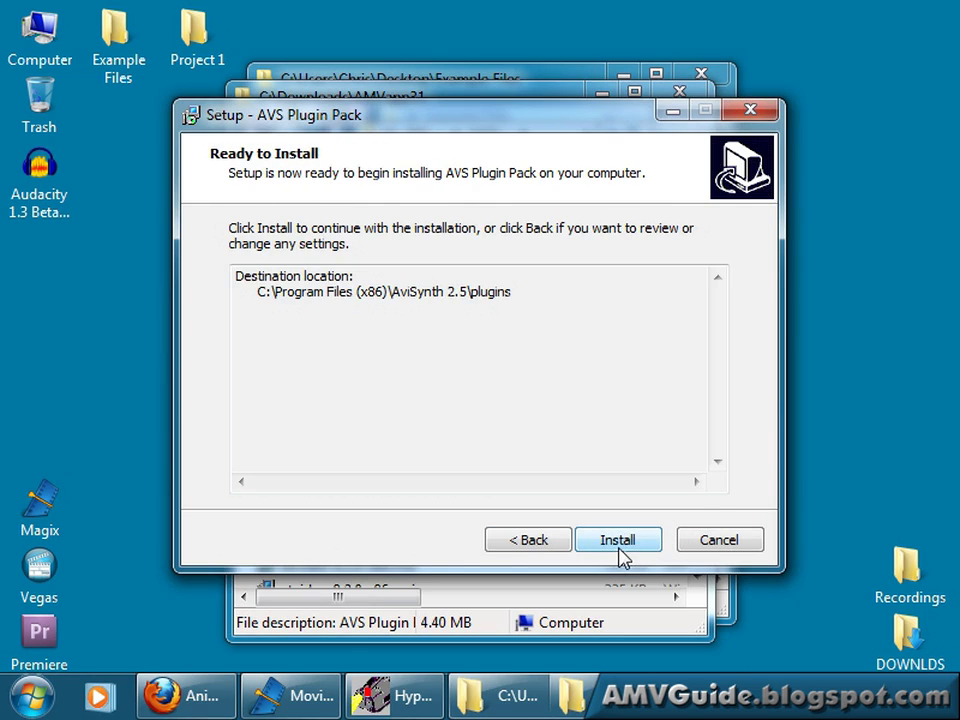
click(619, 545)
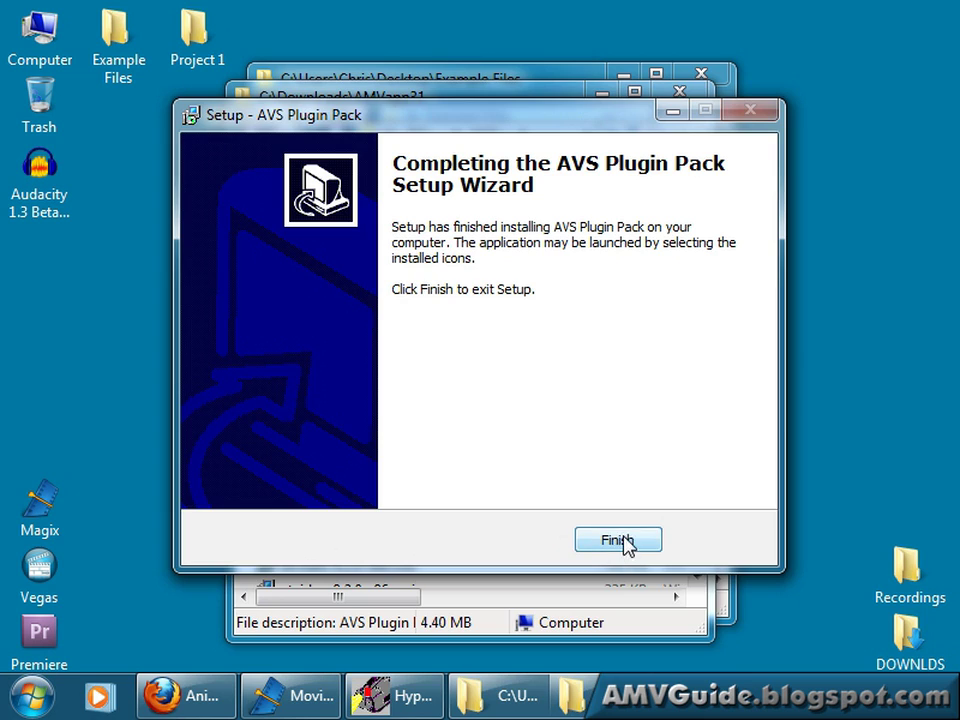
click(619, 541)
- Install AvsPmod_205.exe as administrator with default folders and a desktop icon, then close AMVapp31
right_click(396, 326)
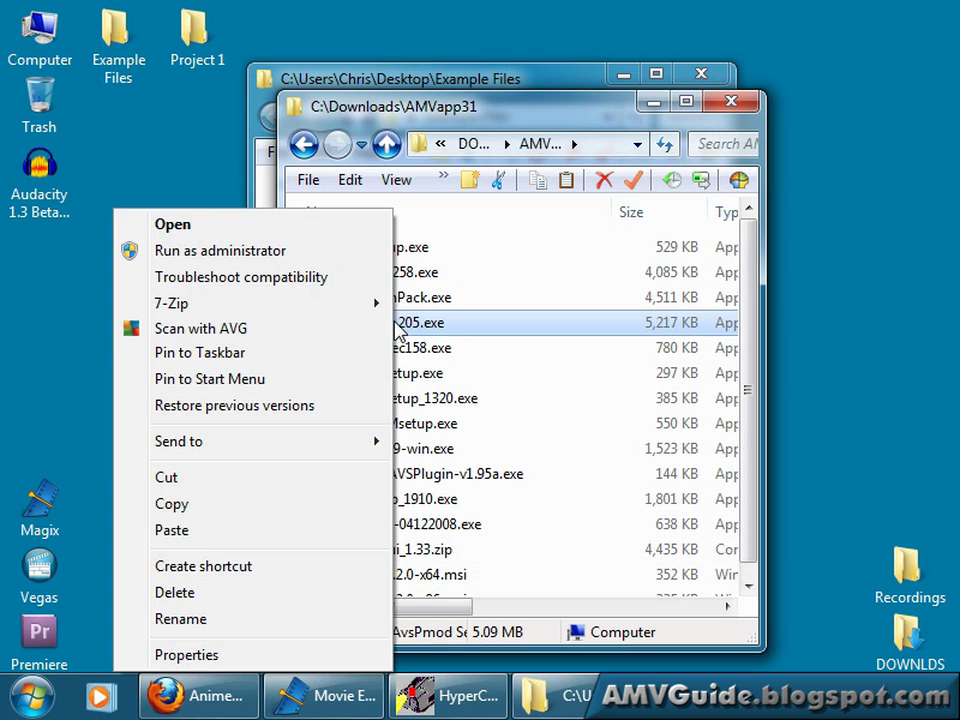
click(291, 258)
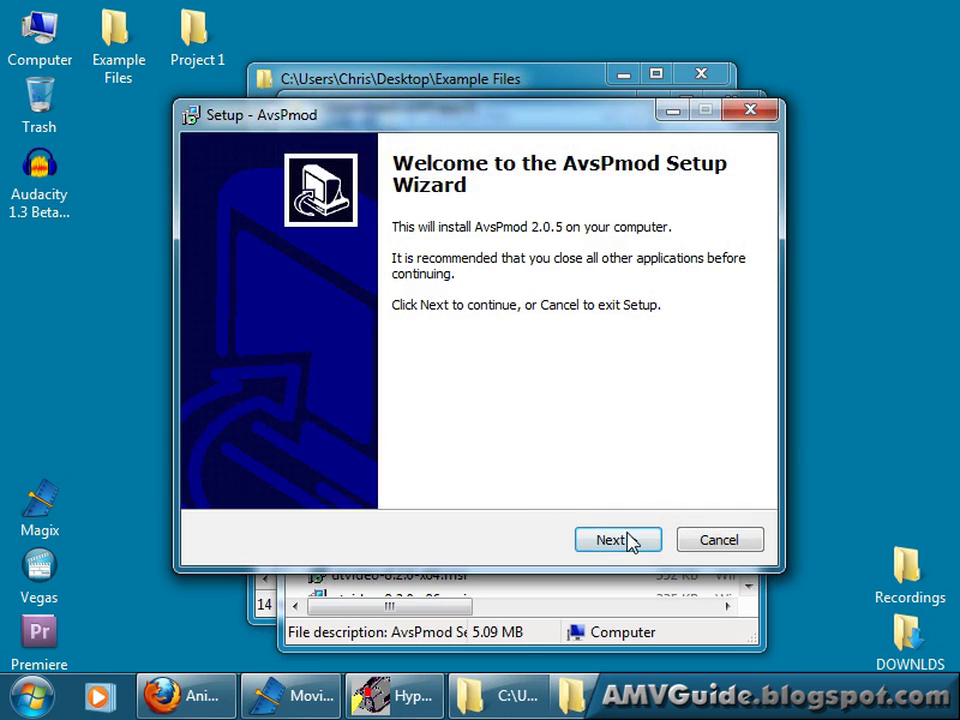
click(619, 543)
click(617, 545)
click(618, 545)
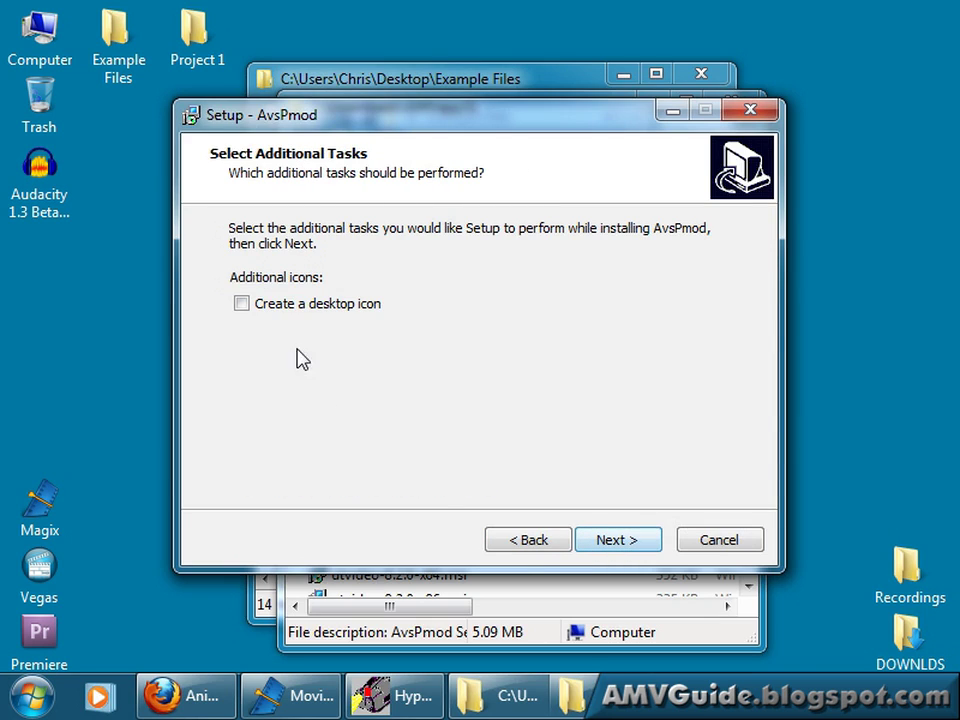
click(598, 545)
click(620, 540)
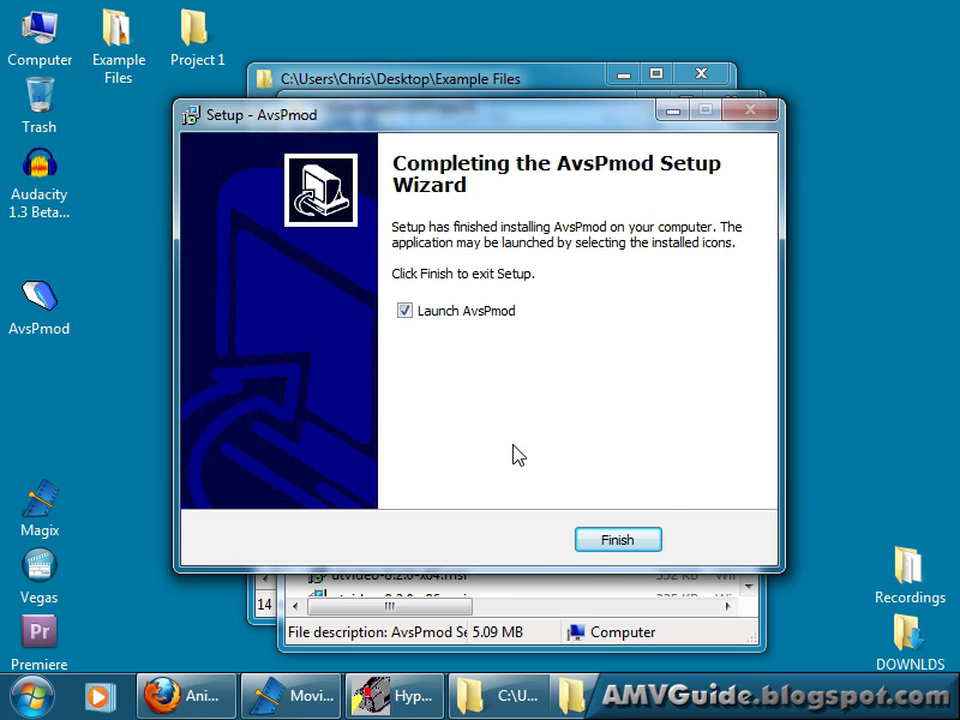
click(617, 540)
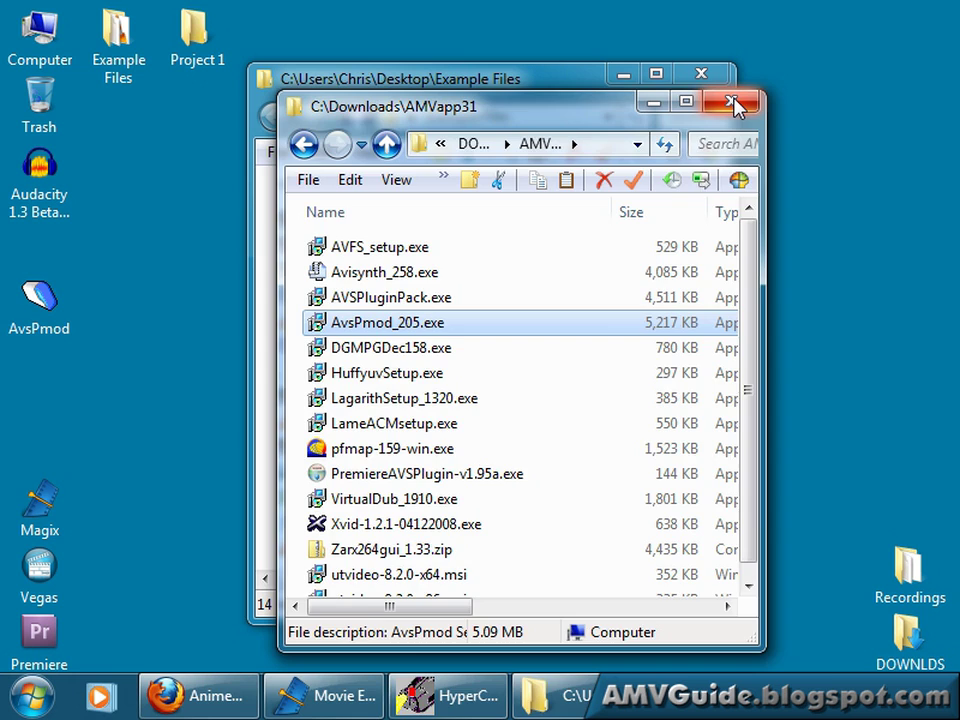
click(733, 101)
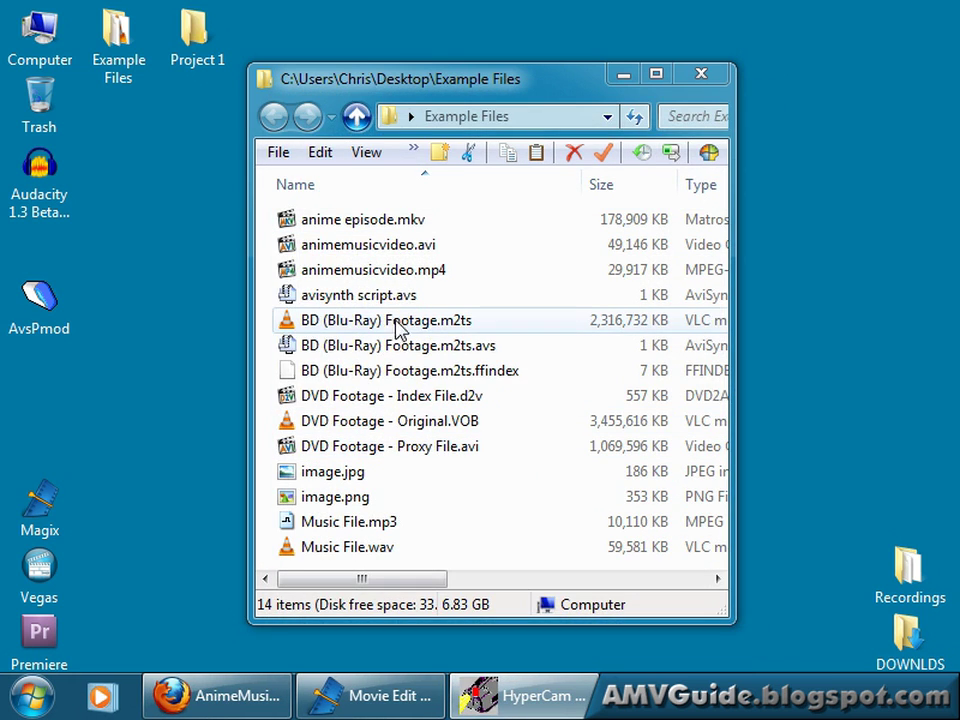